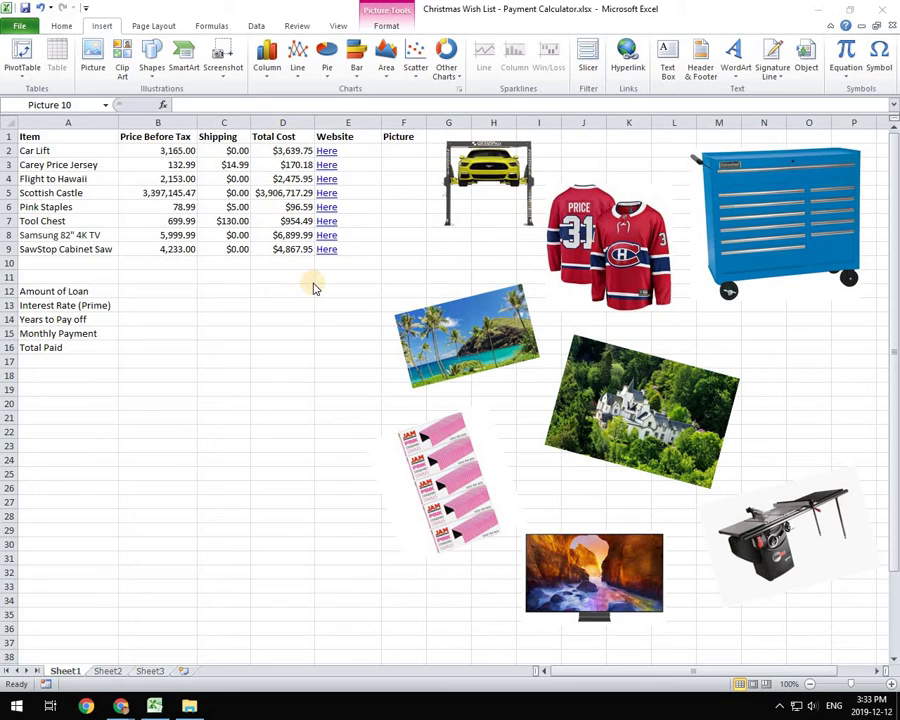
Enter =SUM(D2:D9) in B12 so the loan amount totals the costs, $3,925,822.18
{"action": "left_click", "coordinate": [151, 291]}
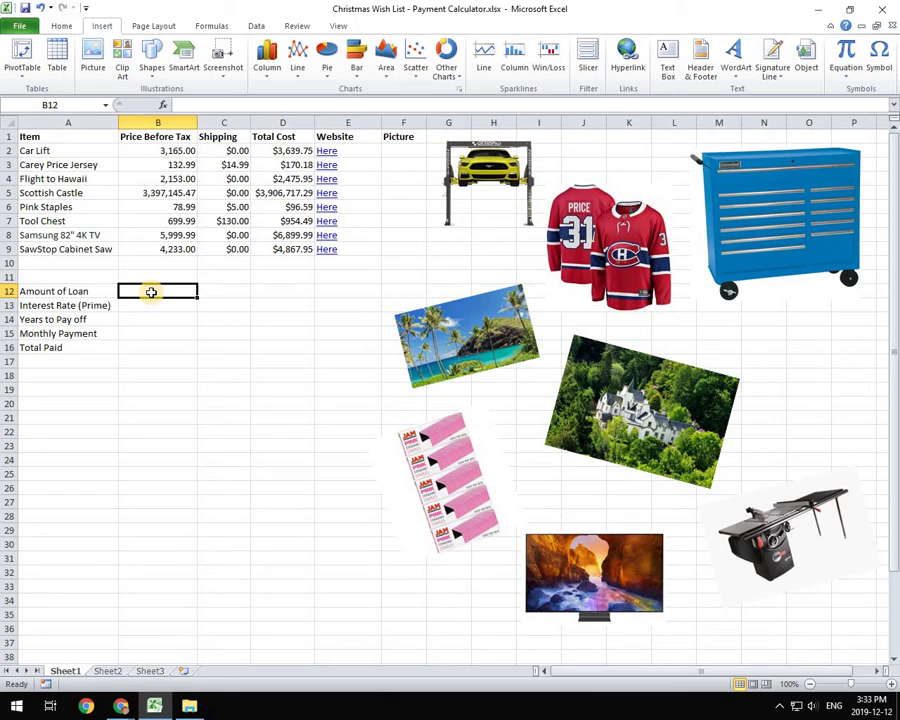
{"action": "type", "text": "="}
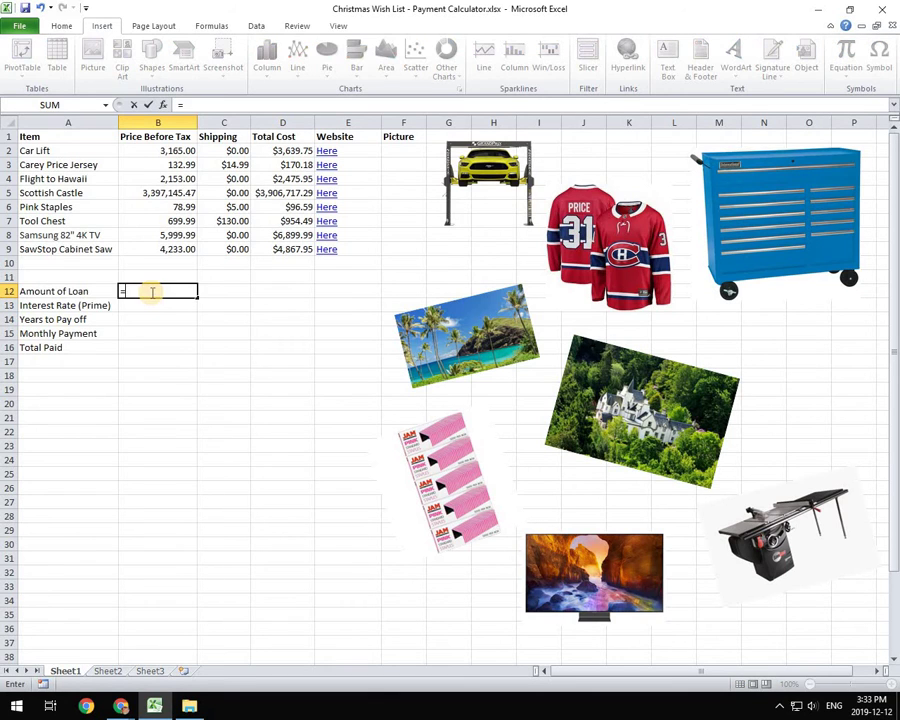
{"action": "type", "text": "SUM"}
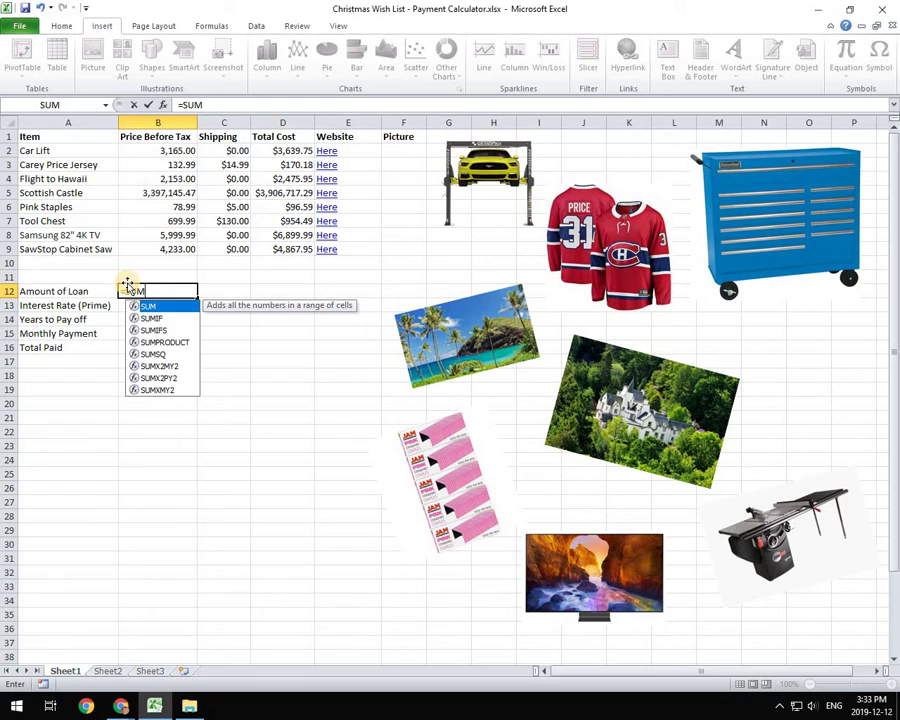
{"action": "type", "text": "("}
{"action": "left_click", "coordinate": [289, 150]}
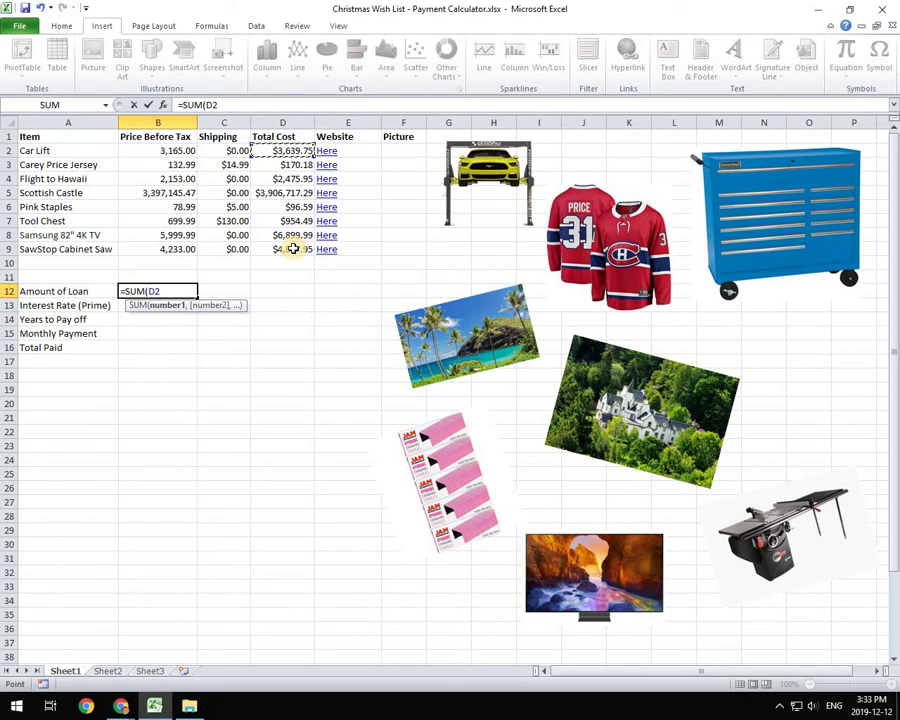
{"action": "left_click_drag", "start_coordinate": [289, 150], "coordinate": [292, 249]}
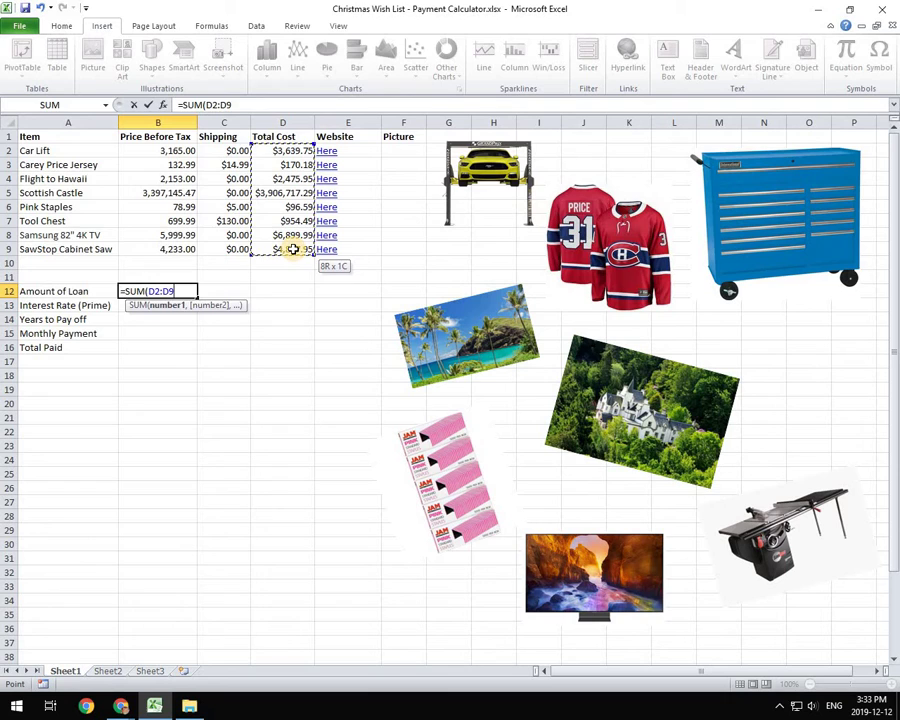
{"action": "key", "text": "Return"}
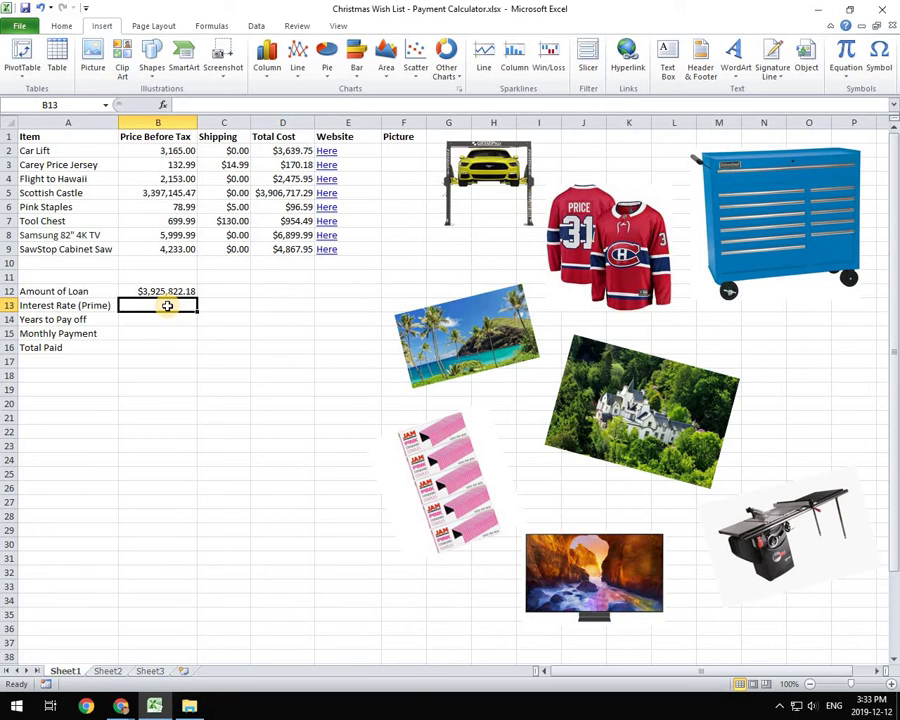
Enter 3.95% as the interest rate in B13 and 25 as the years in B14
{"action": "type", "text": "3.95"}
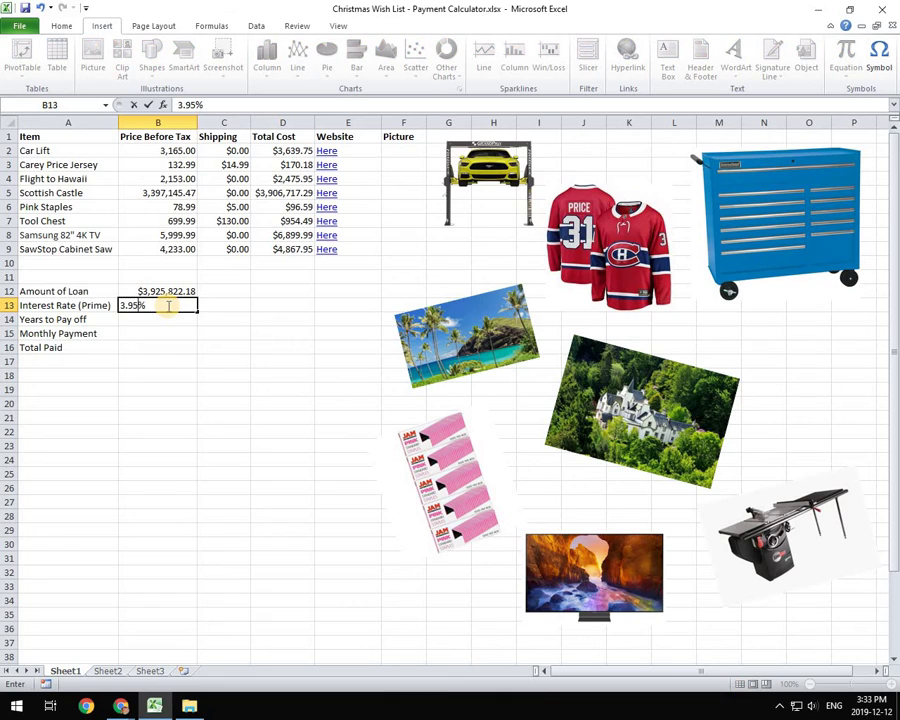
{"action": "key", "text": "Return"}
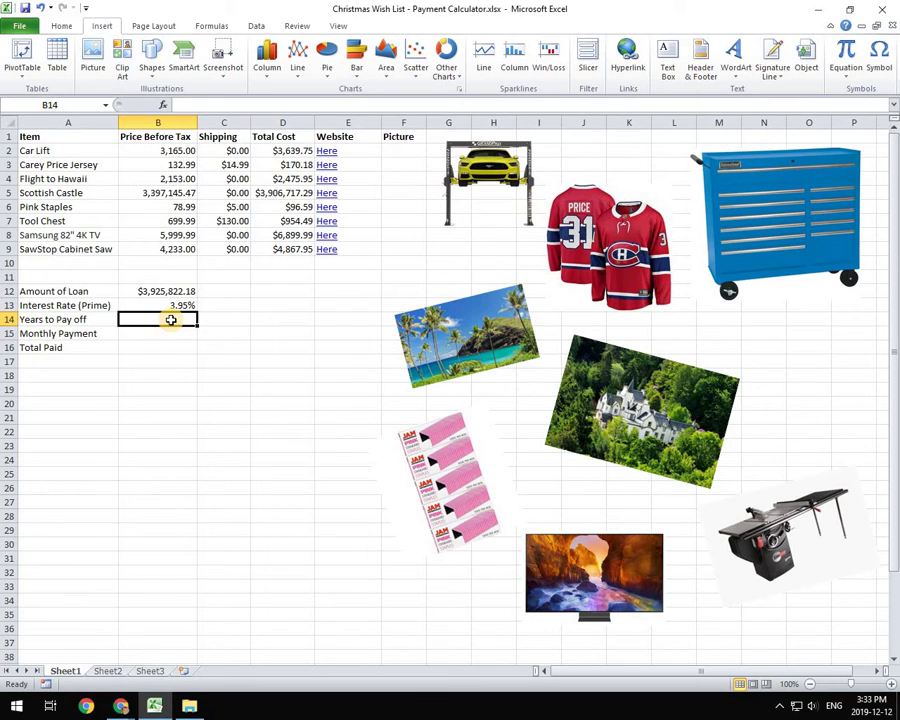
{"action": "type", "text": "25"}
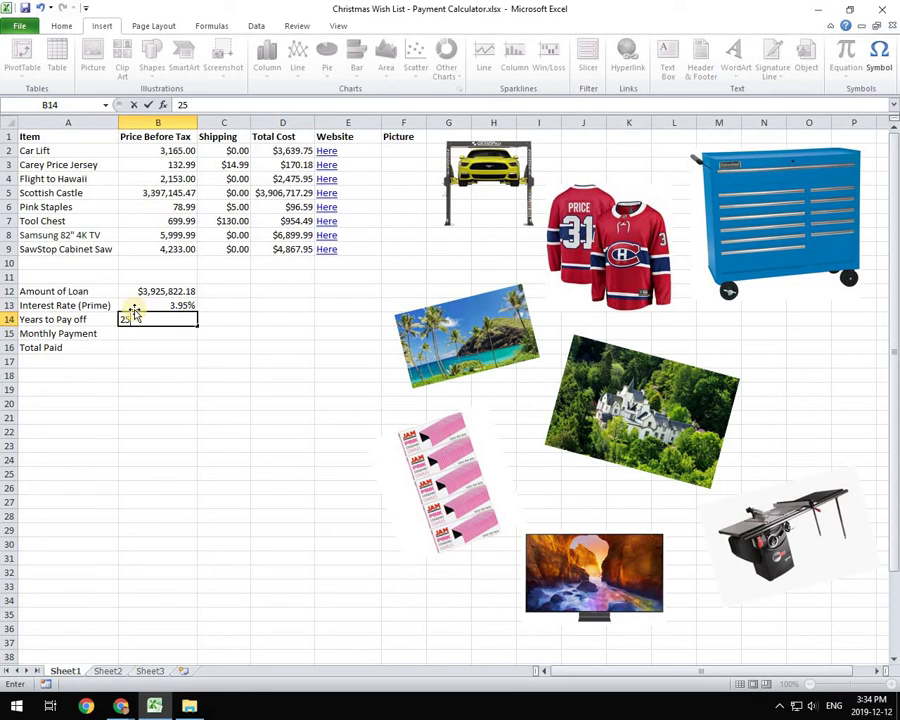
{"action": "left_click", "coordinate": [163, 335]}
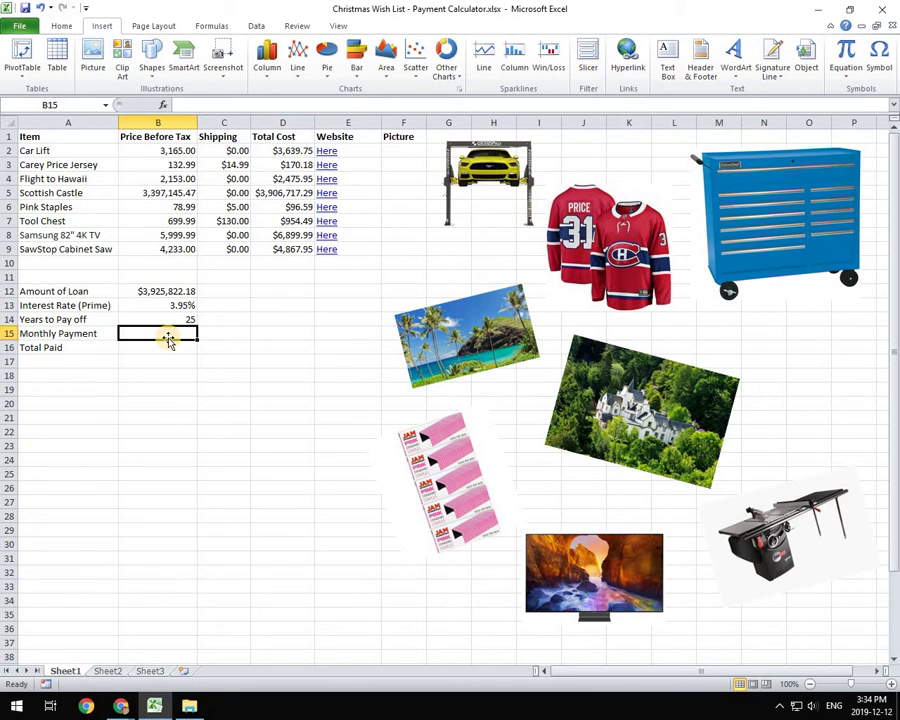
Enter =PMT(B13/12,B14*12,-B12) in B15, giving a $20,613.71 monthly payment
{"action": "type", "text": "=P"}
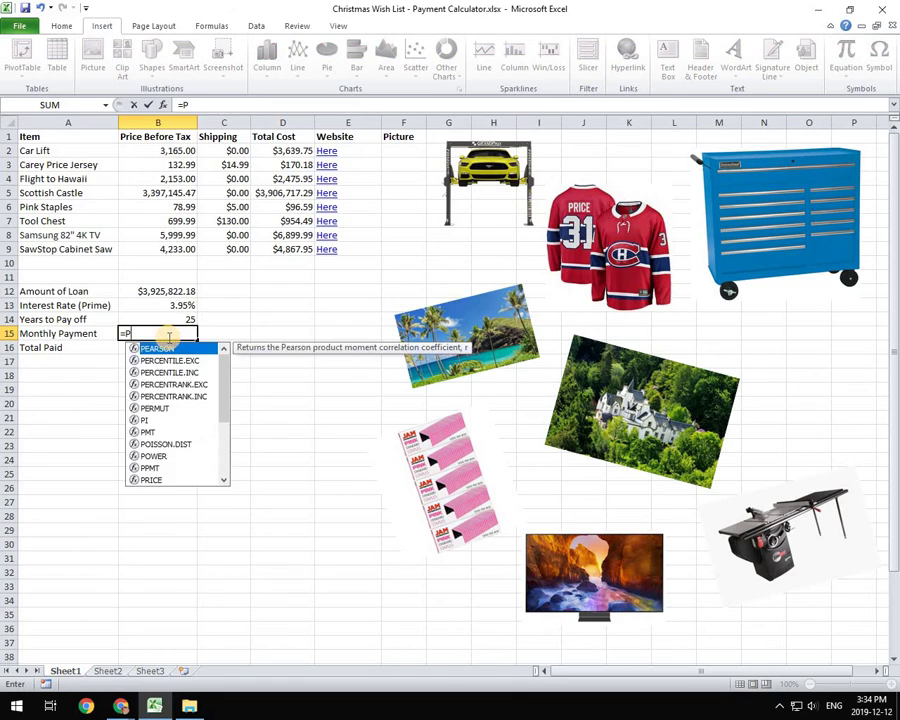
{"action": "type", "text": "MT("}
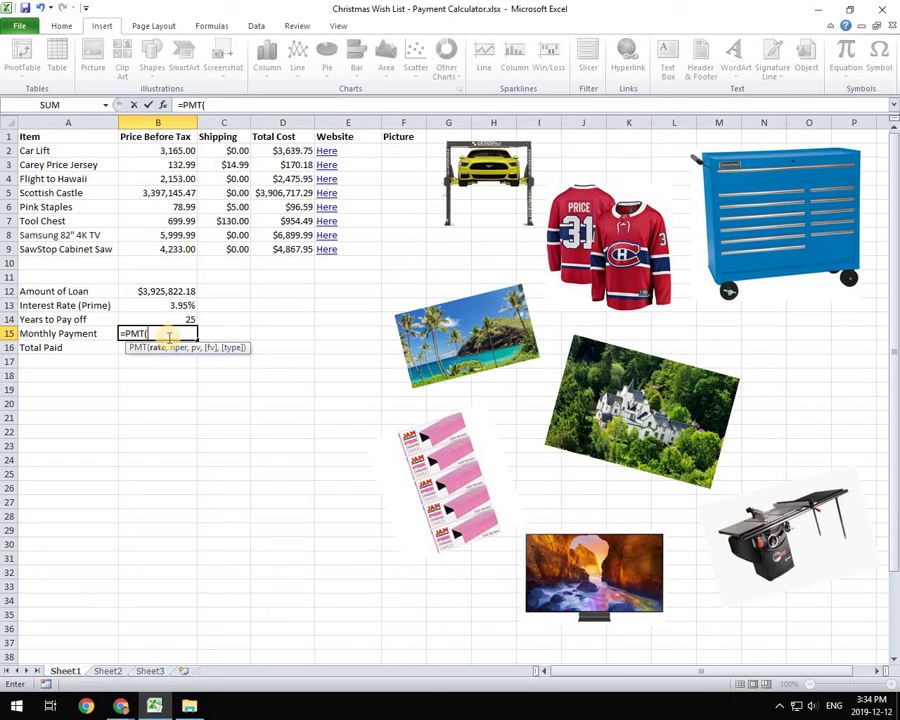
{"action": "left_click", "coordinate": [176, 304]}
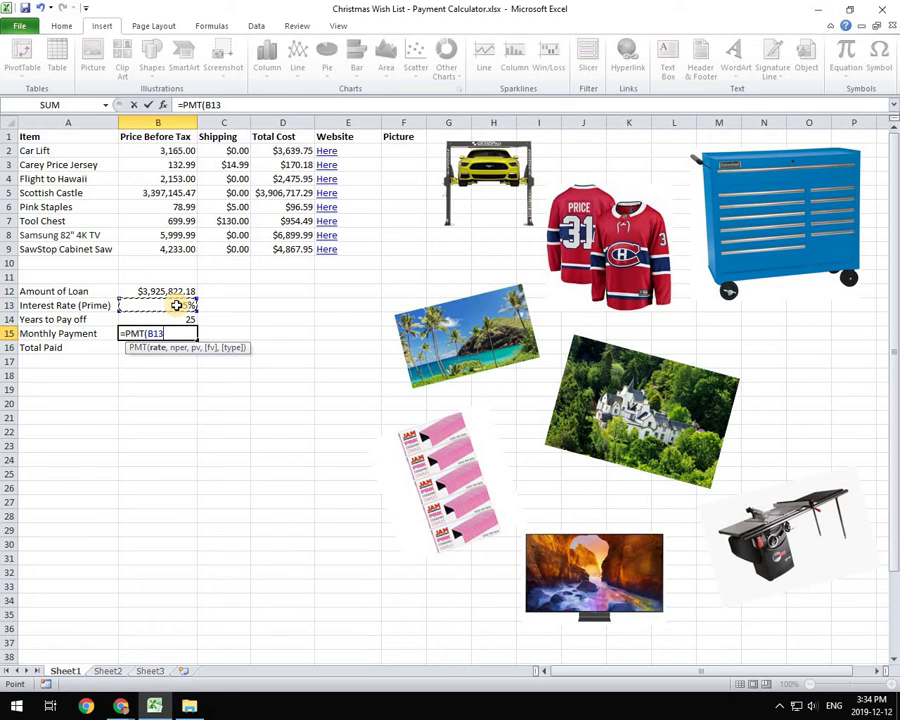
{"action": "type", "text": "/12,"}
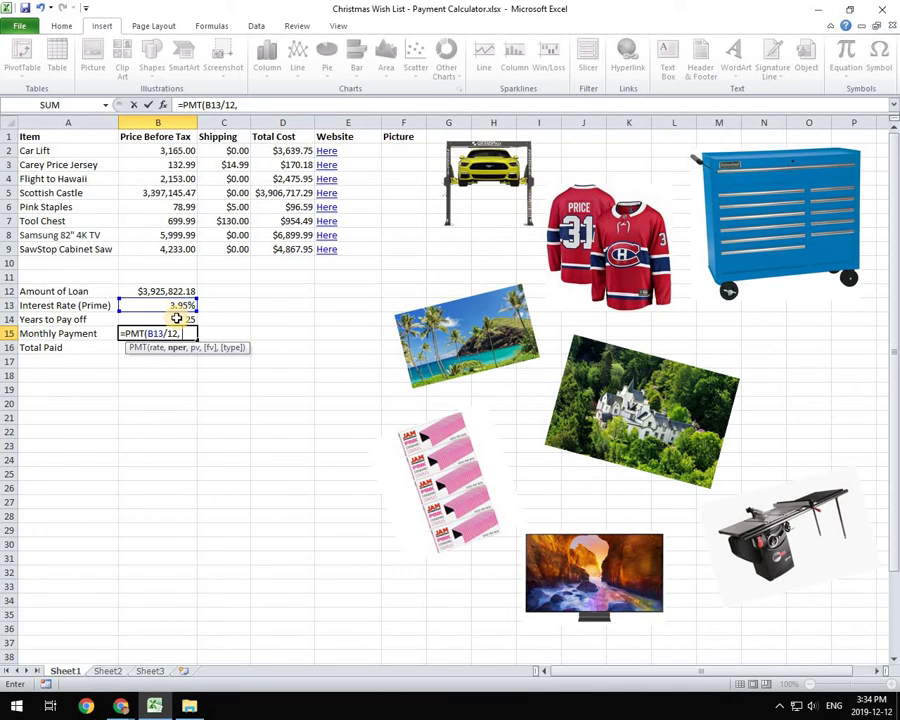
{"action": "left_click", "coordinate": [185, 320]}
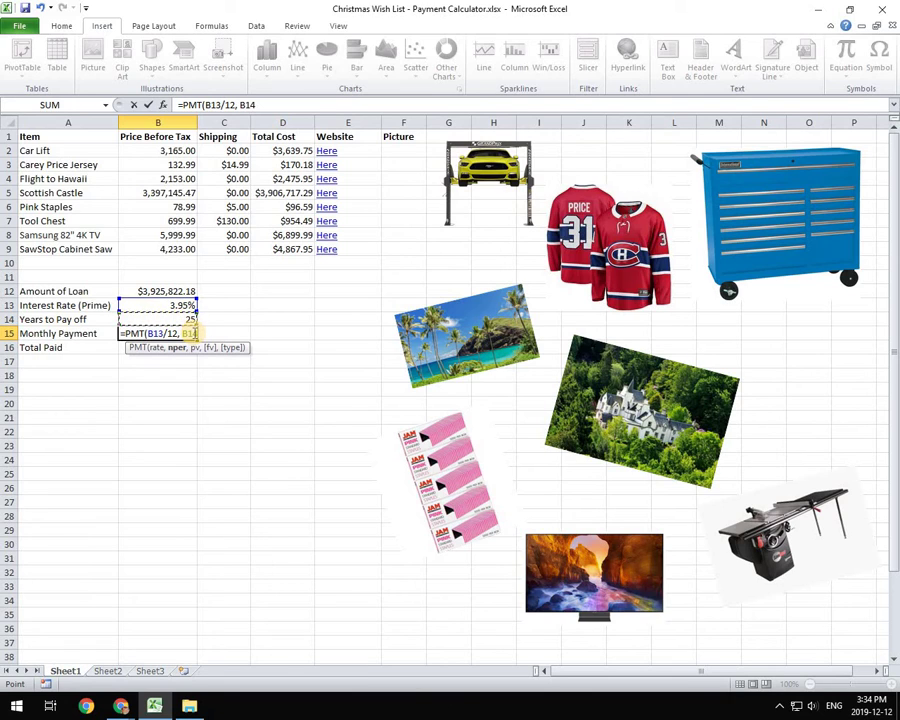
{"action": "type", "text": "*12,"}
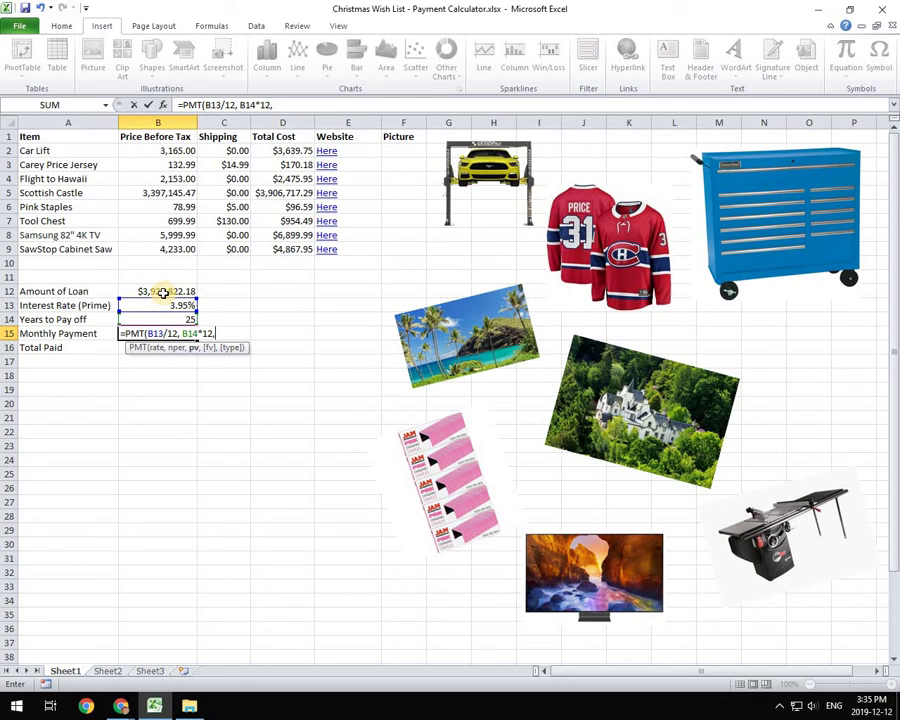
{"action": "left_click", "coordinate": [158, 291]}
{"action": "type", "text": ")"}
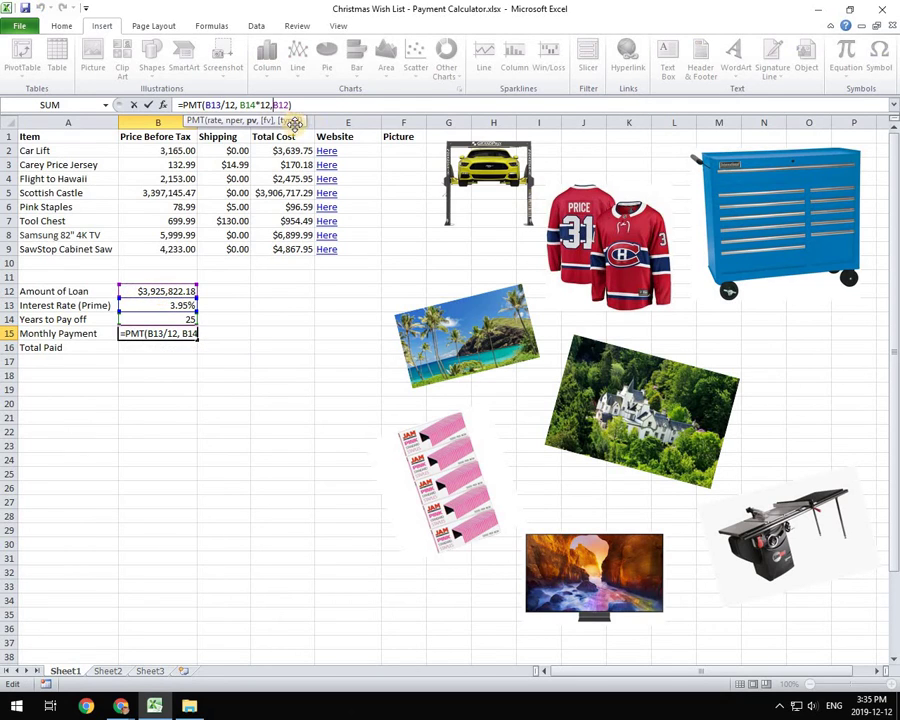
{"action": "type", "text": "-"}
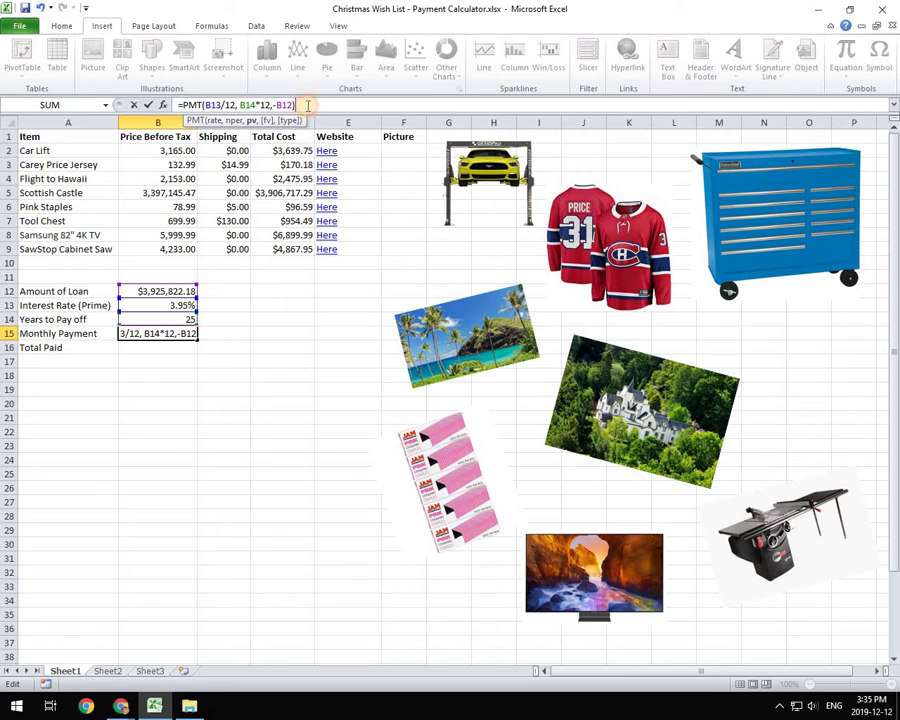
{"action": "left_click", "coordinate": [308, 105]}
{"action": "key", "text": "Return"}
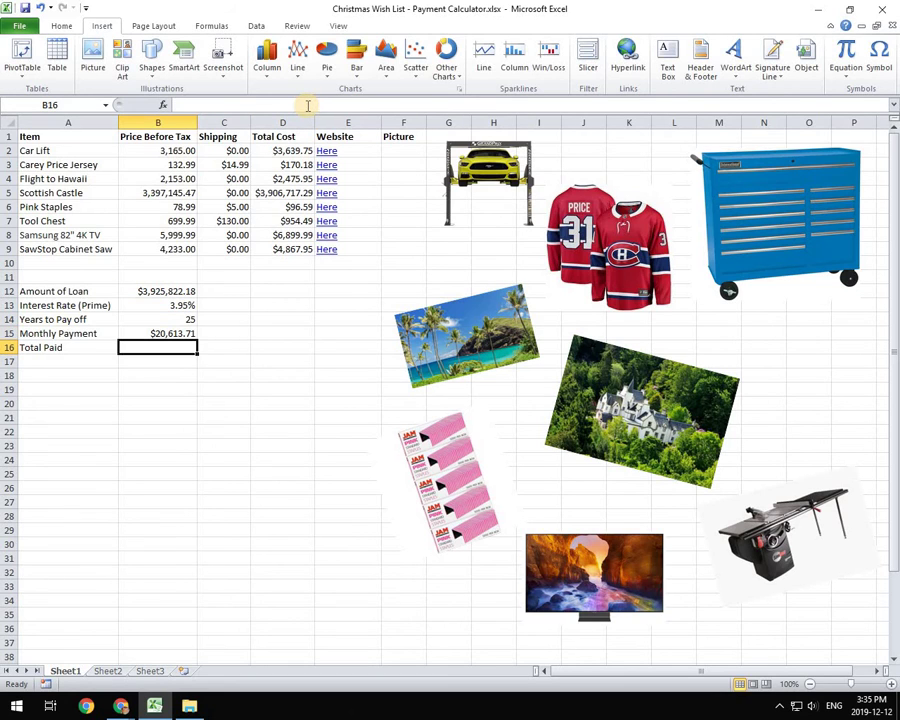
Enter =B15*B14*12 in B16 so Total Paid shows $6,184,111.95
{"action": "left_click", "coordinate": [162, 334]}
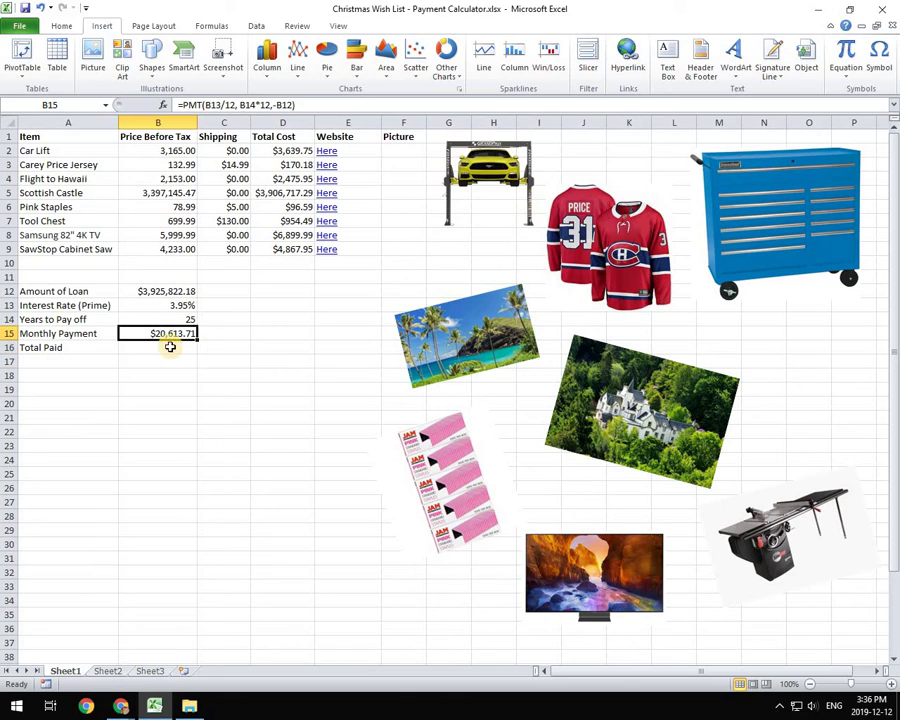
{"action": "left_click", "coordinate": [163, 348]}
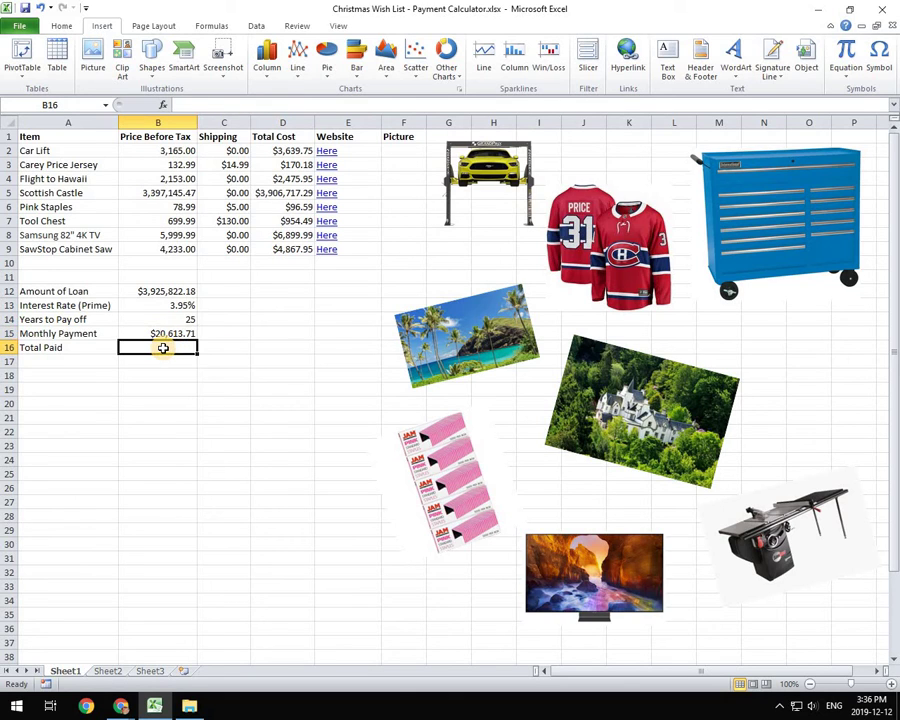
{"action": "type", "text": "="}
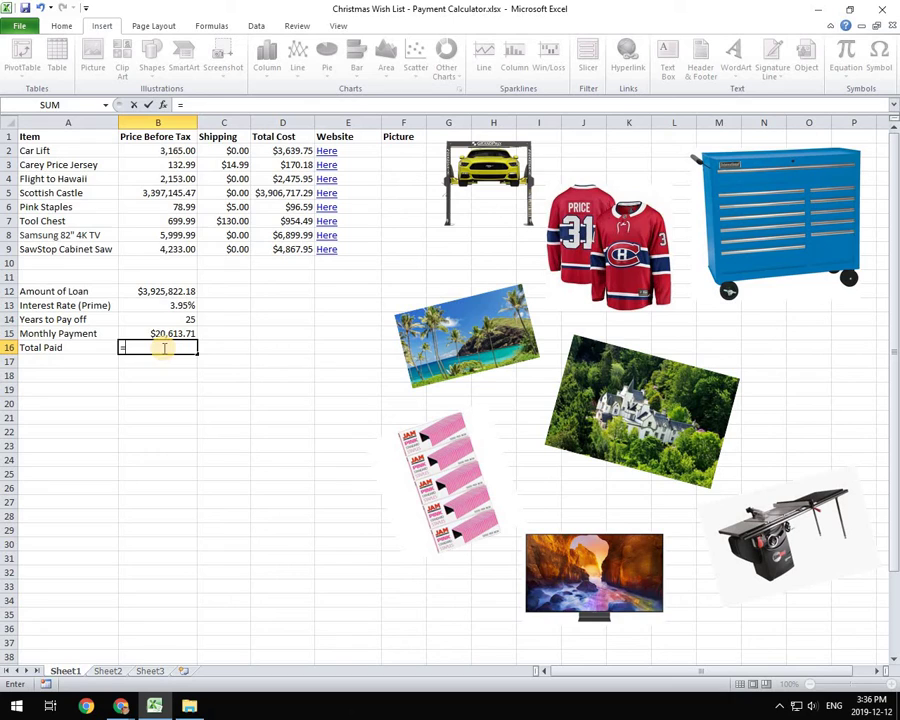
{"action": "left_click", "coordinate": [160, 337]}
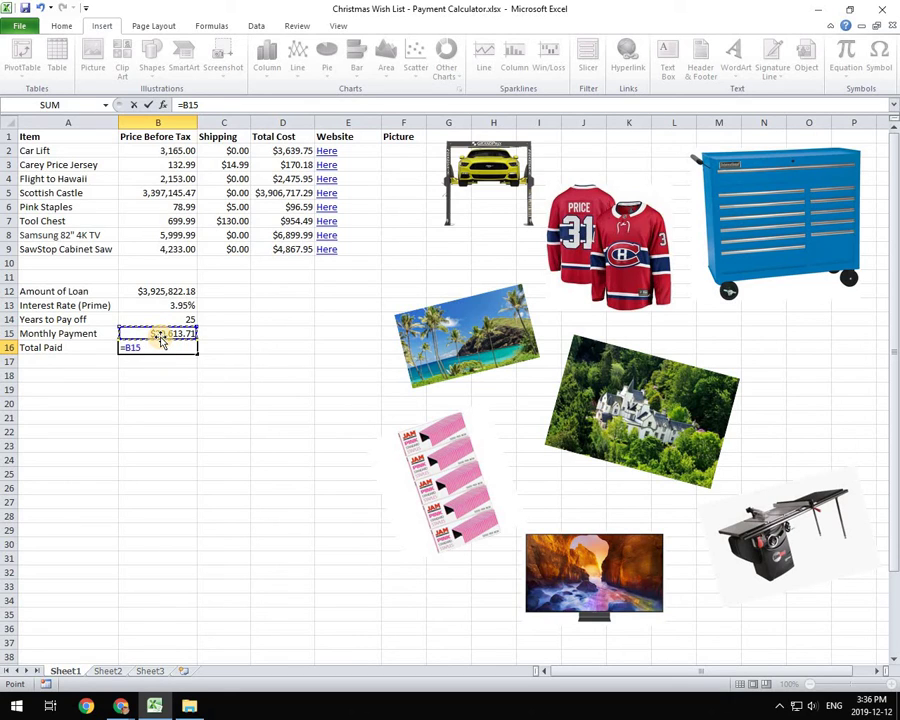
{"action": "type", "text": "*"}
{"action": "left_click", "coordinate": [186, 318]}
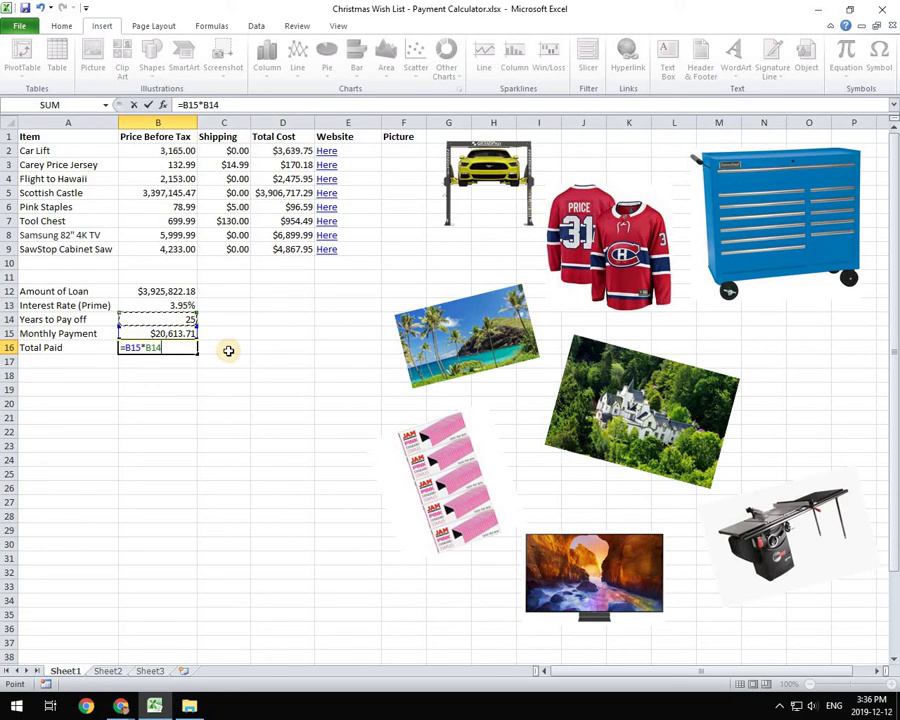
{"action": "type", "text": "*"}
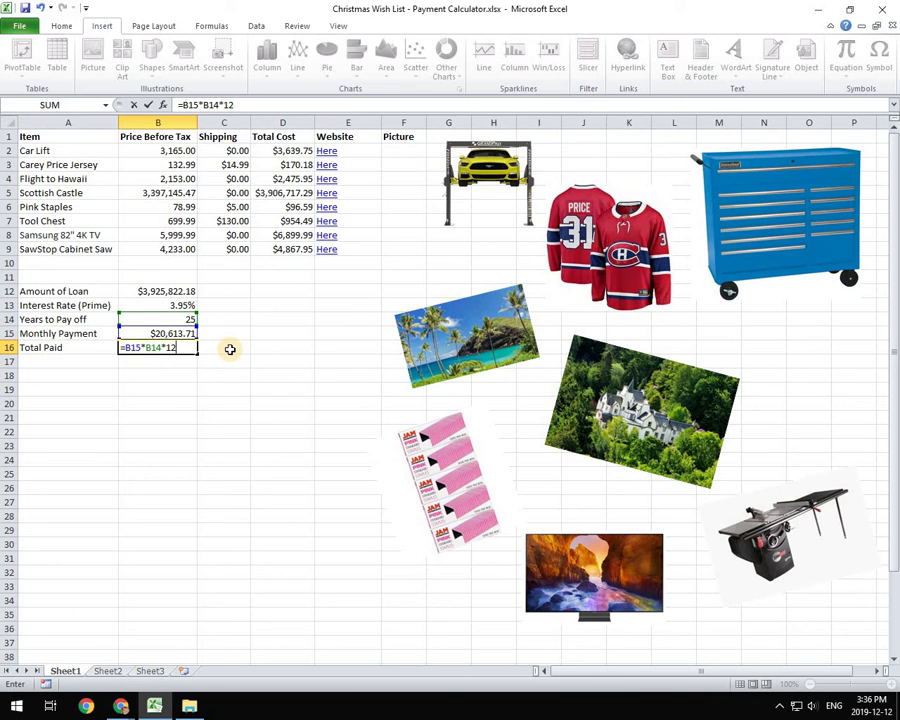
{"action": "key", "text": "Return"}
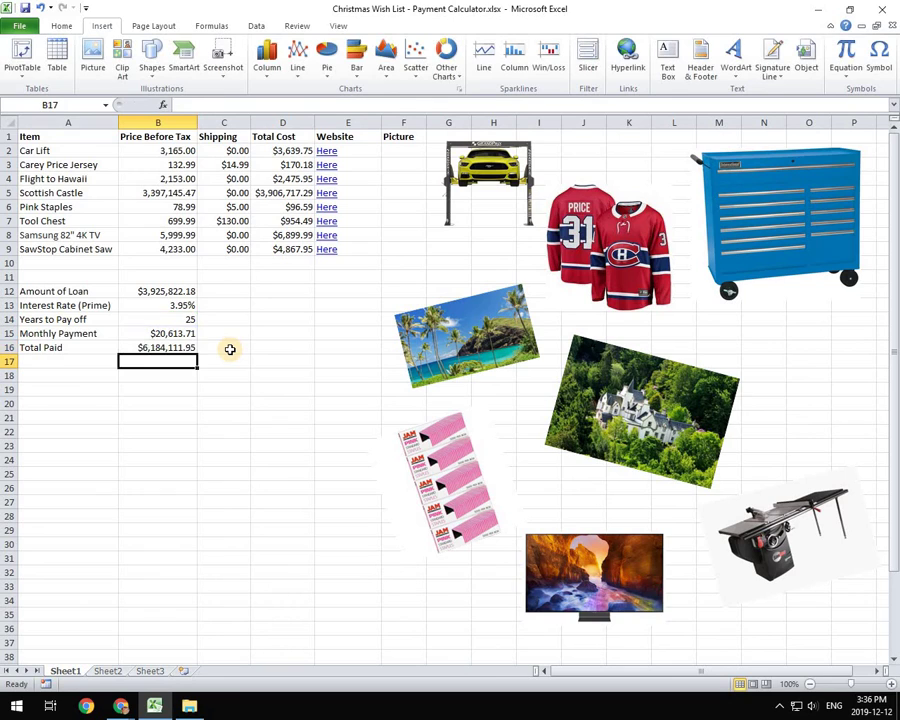
Change the interest rate in B13 to 2%
{"action": "left_click", "coordinate": [179, 305]}
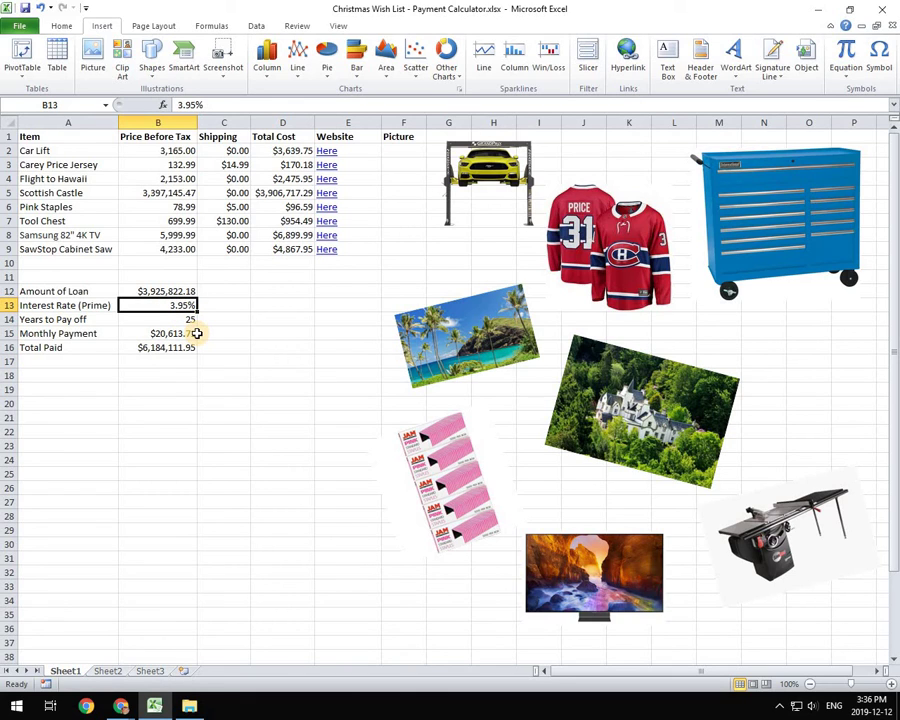
{"action": "type", "text": "2"}
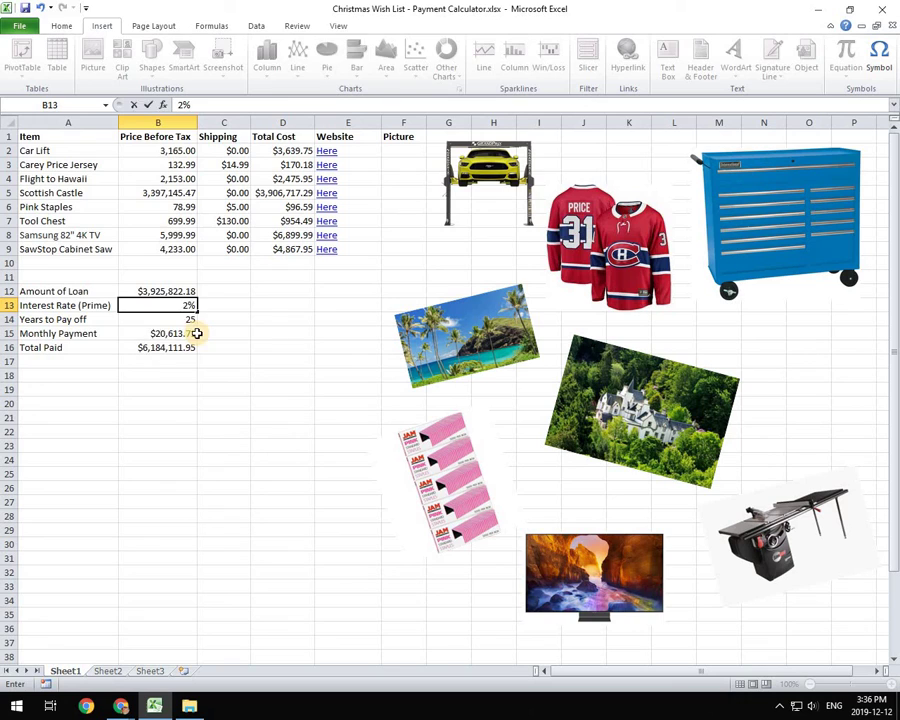
{"action": "key", "text": "Return"}
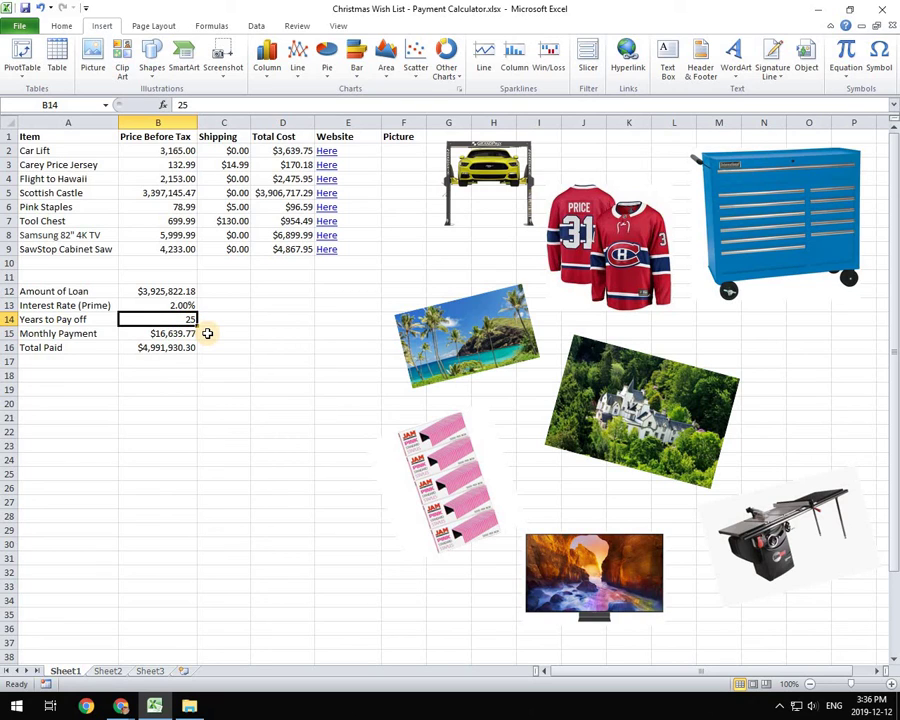
Set the years to pay off in B14 to 10, replacing an interim 35
{"action": "type", "text": "35"}
{"action": "key", "text": "Return"}
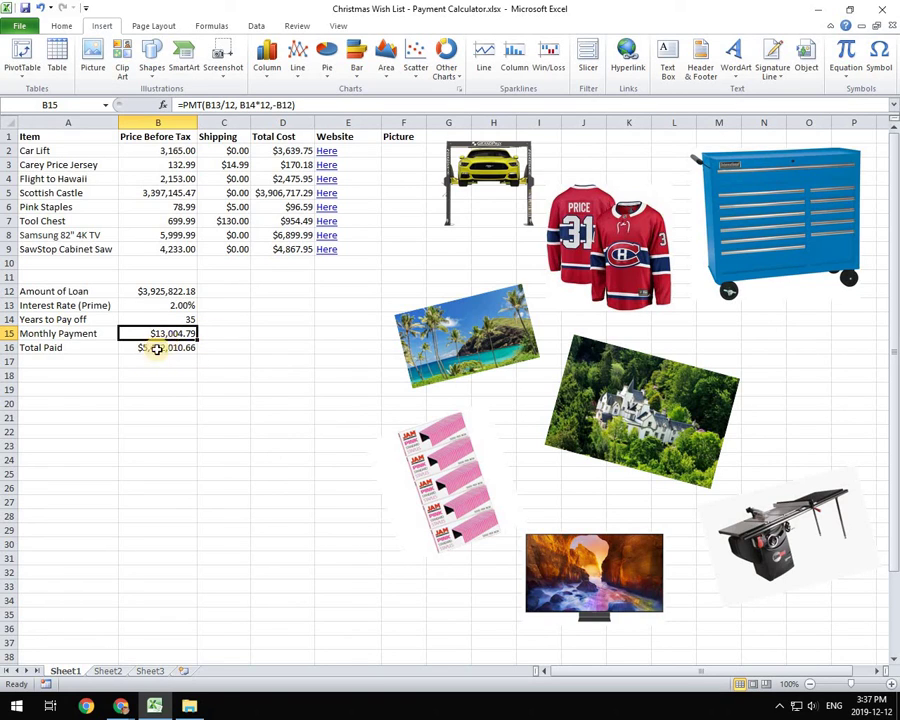
{"action": "left_click", "coordinate": [190, 319]}
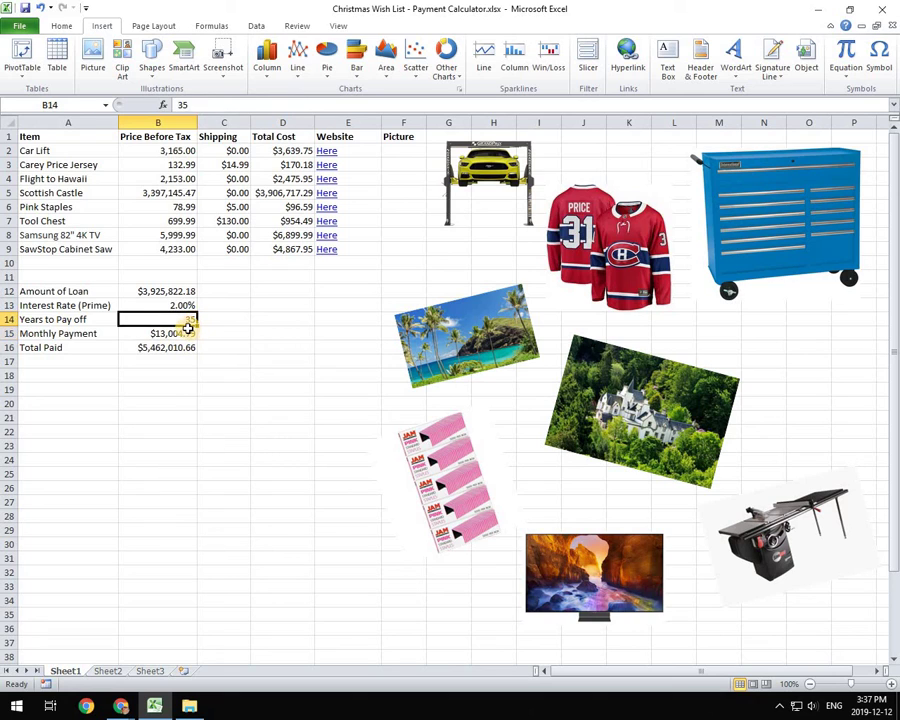
{"action": "type", "text": "1"}
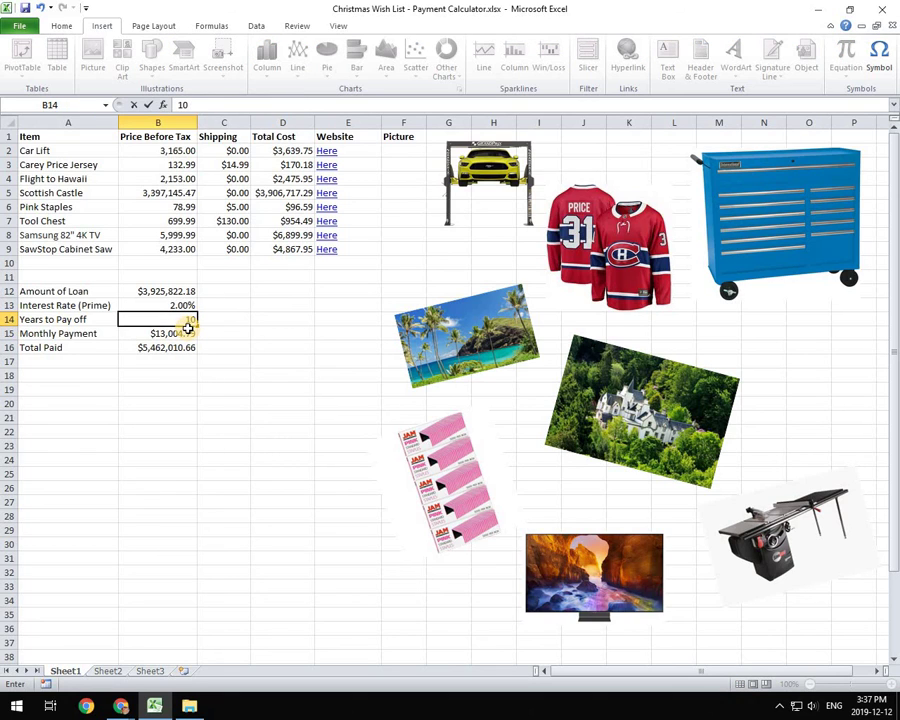
{"action": "type", "text": "0"}
{"action": "key", "text": "Return"}
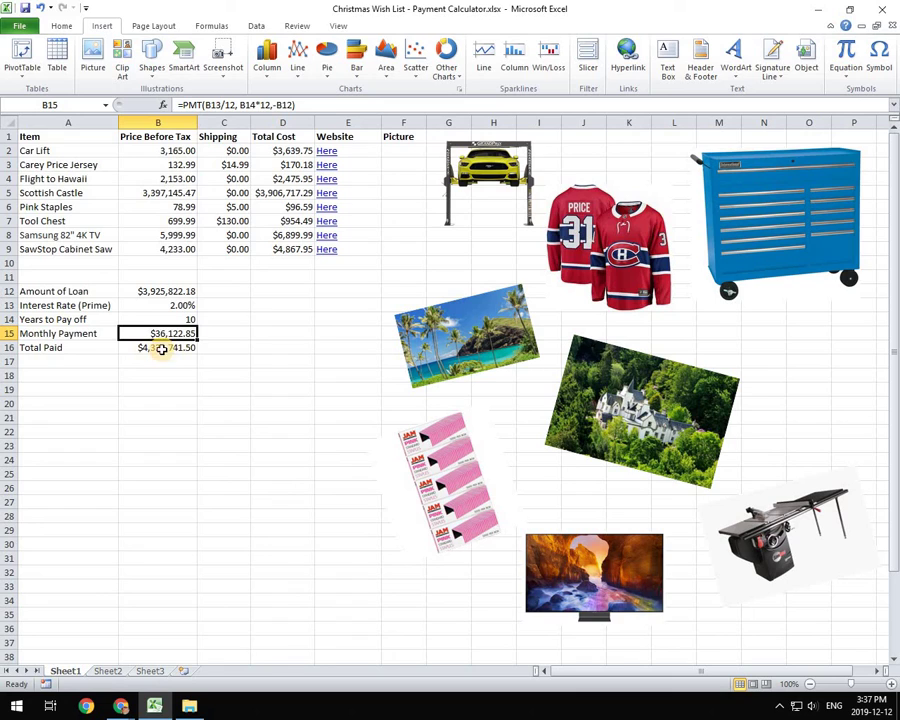